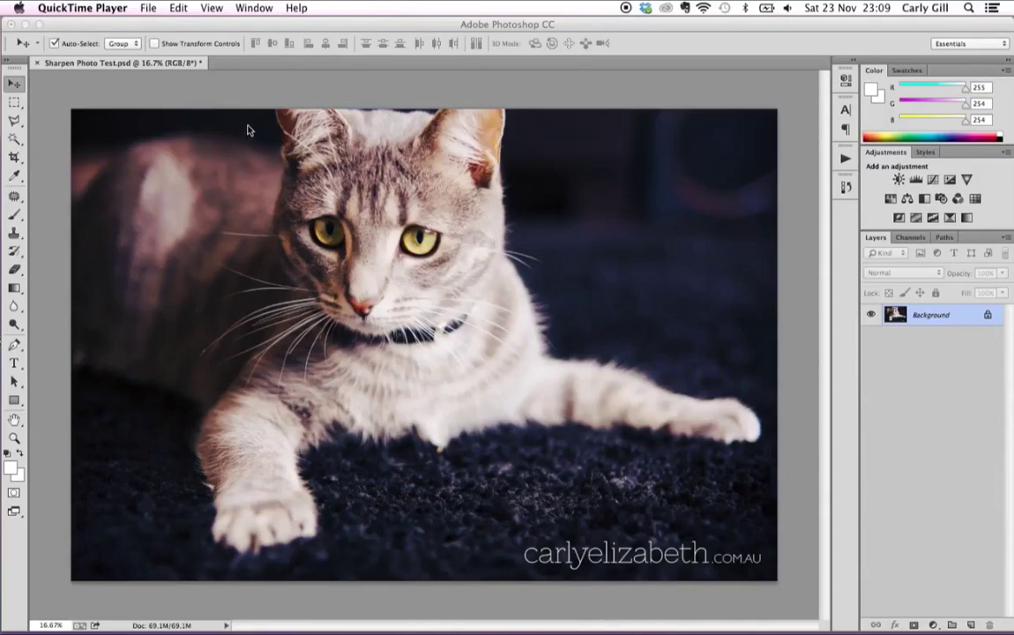
Switch to Photoshop, where the cat photo Sharpen Photo Test.psd is open.
{"action": "left_click", "coordinate": [266, 25]}
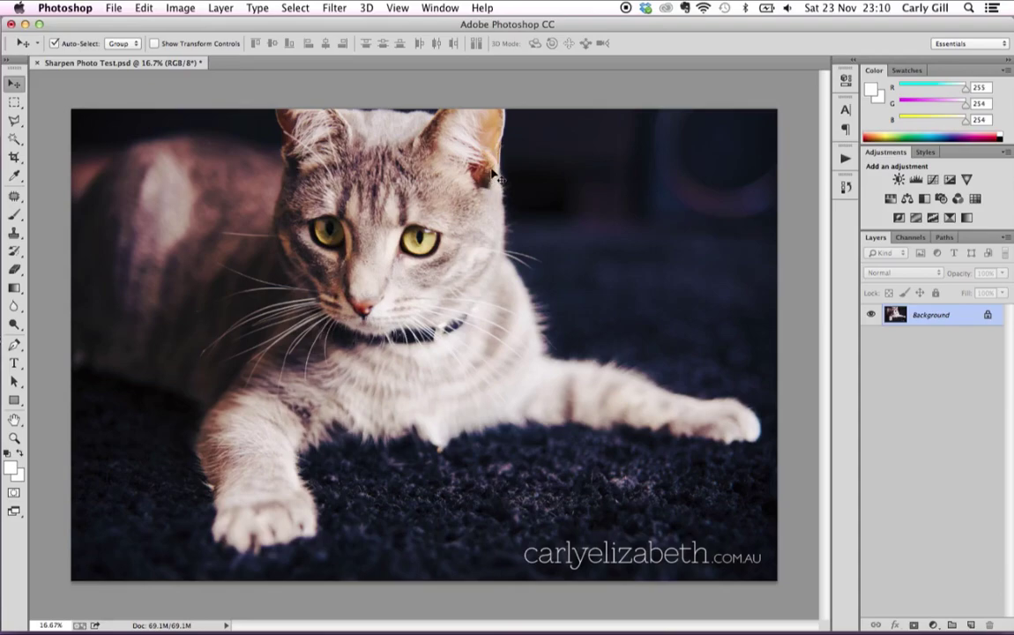
Zoom in to inspect the cat's fur and eyes, then duplicate the Background layer.
{"action": "key", "text": "super+plus"}
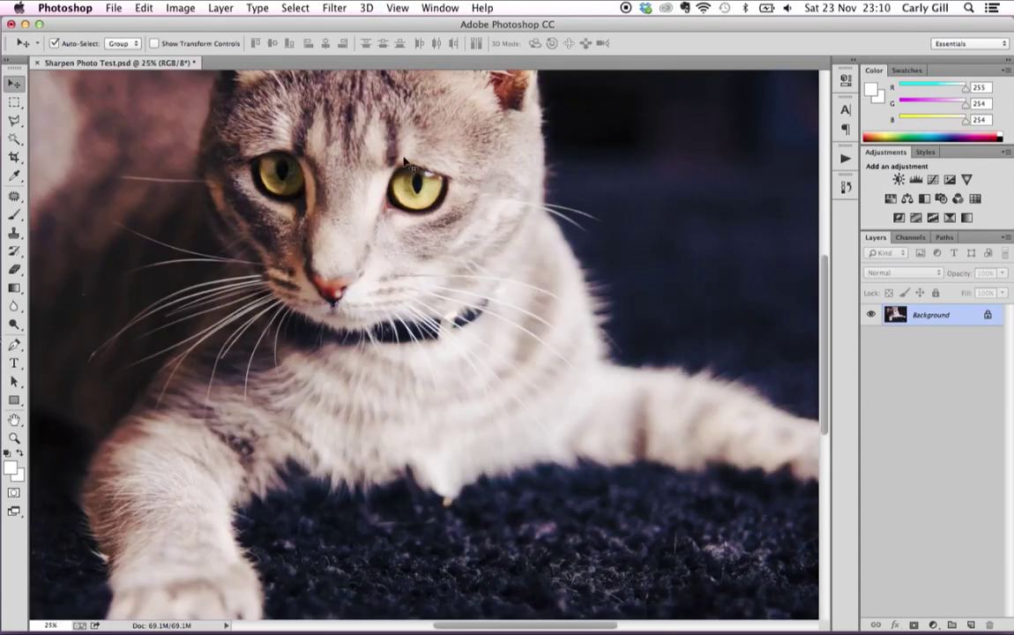
{"action": "left_click_drag", "start_coordinate": [354, 137], "coordinate": [448, 240]}
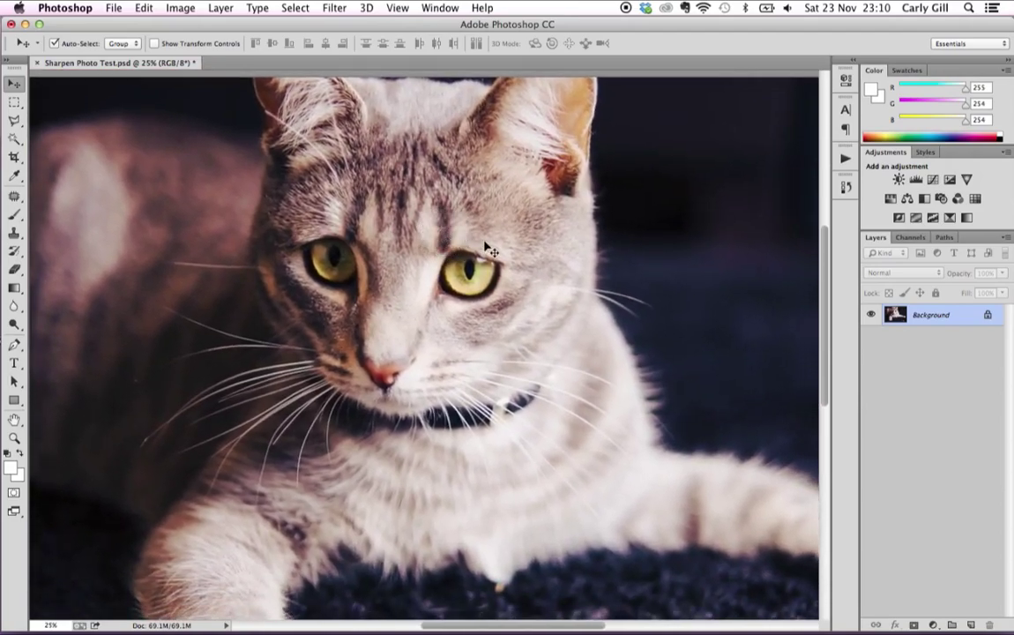
{"action": "key", "text": "super+minus"}
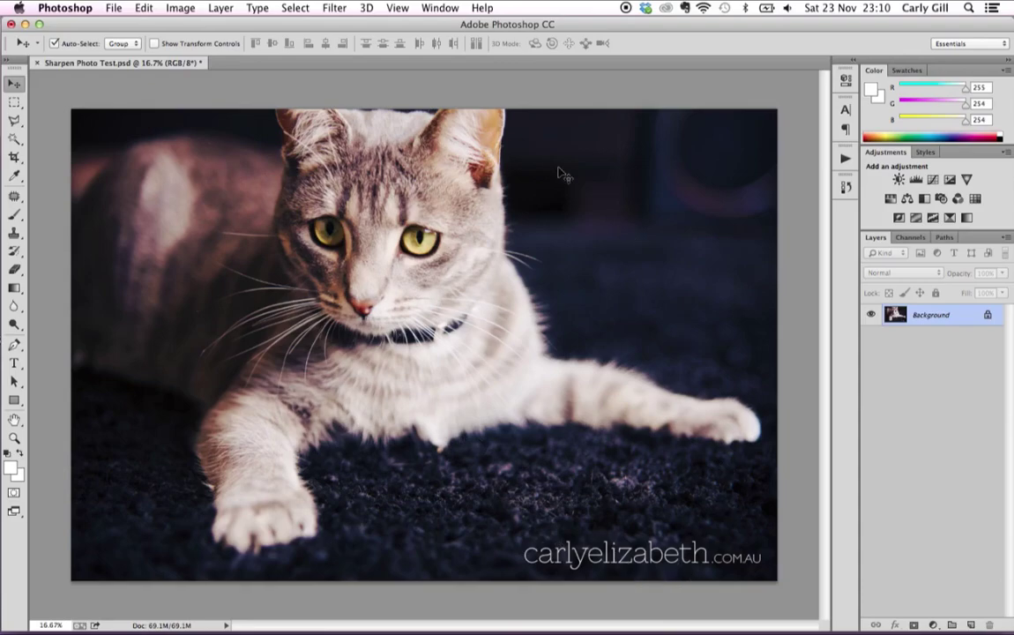
{"action": "key", "text": "super+plus"}
{"action": "key", "text": "super+plus"}
{"action": "key", "text": "super+plus"}
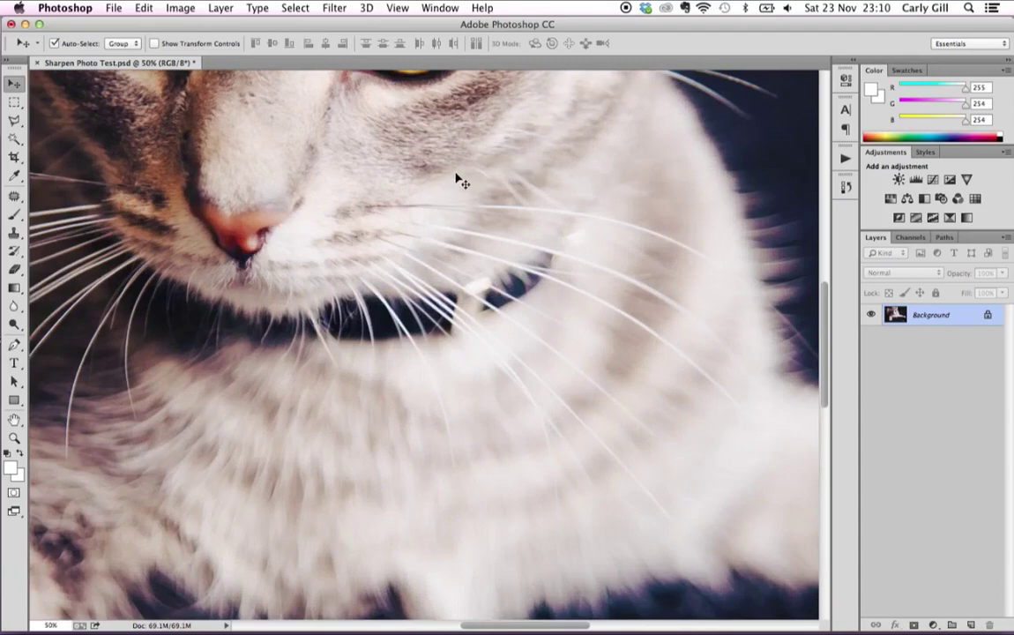
{"action": "left_click_drag", "start_coordinate": [428, 170], "coordinate": [537, 386]}
{"action": "left_click_drag", "start_coordinate": [486, 122], "coordinate": [511, 149]}
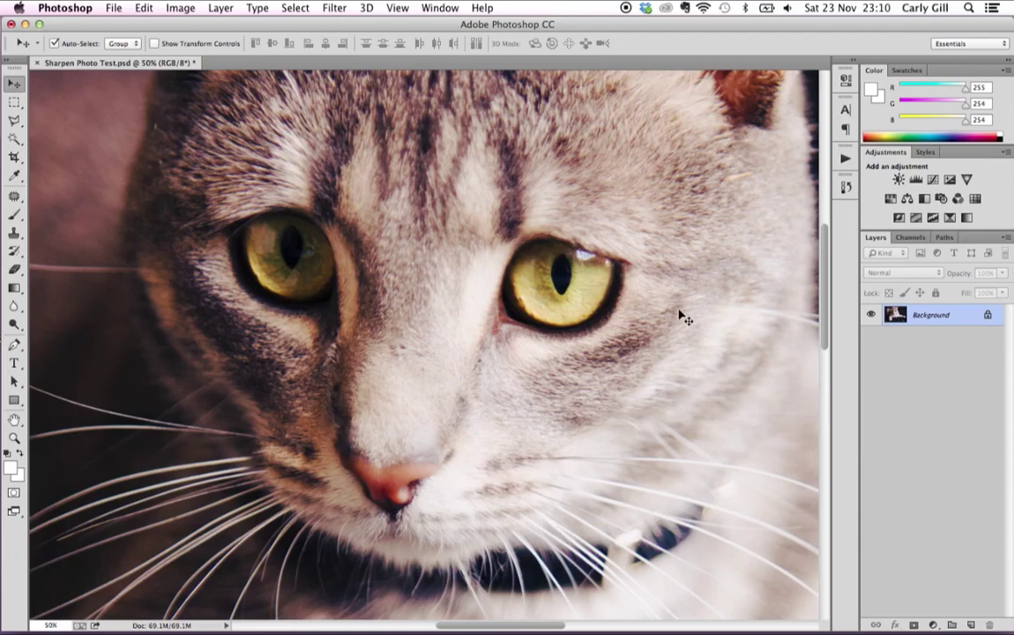
{"action": "left_click_drag", "start_coordinate": [898, 317], "coordinate": [970, 618]}
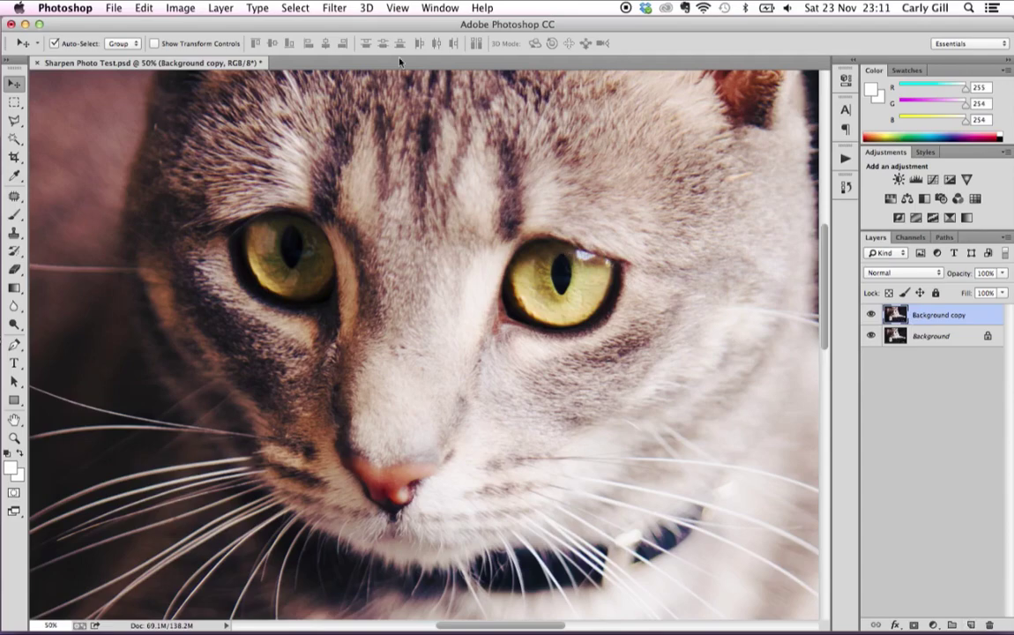
Open the Filter > Other > High Pass filter for the Background copy layer.
{"action": "left_click", "coordinate": [336, 9]}
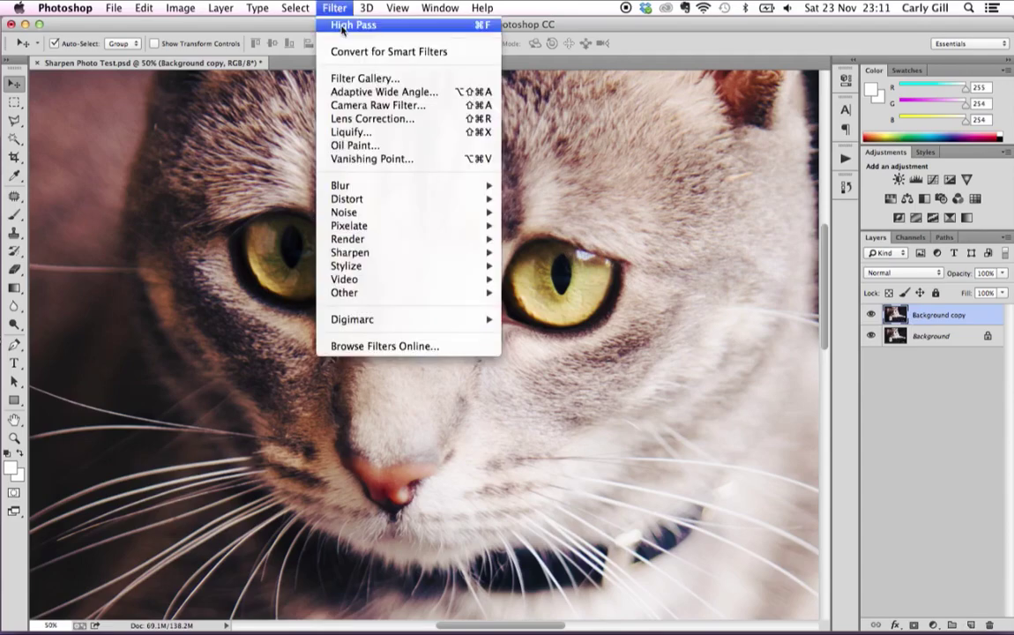
{"action": "mouse_move", "coordinate": [360, 294]}
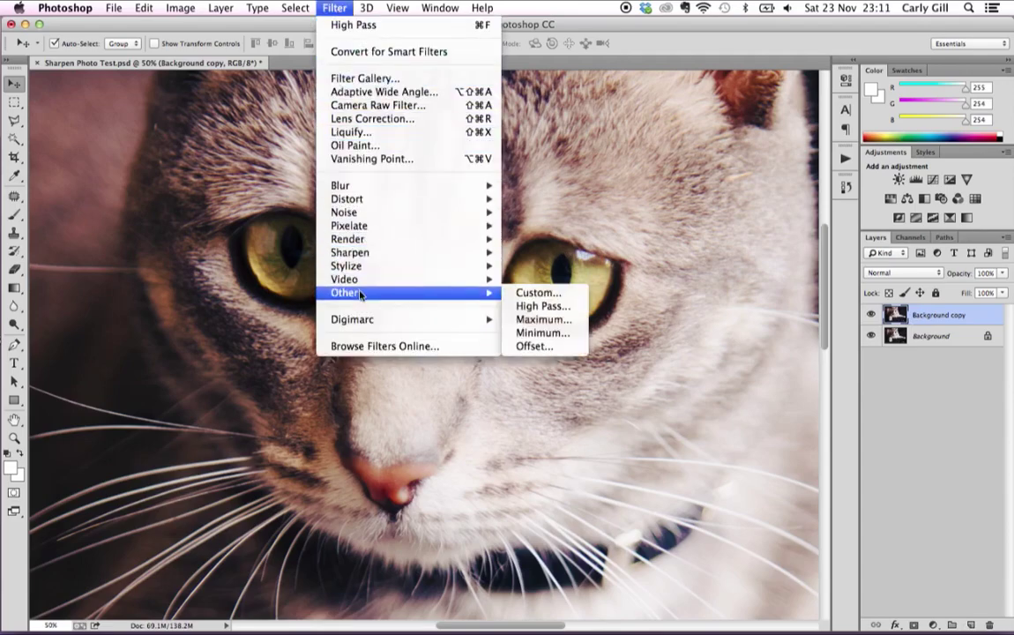
{"action": "left_click", "coordinate": [561, 308]}
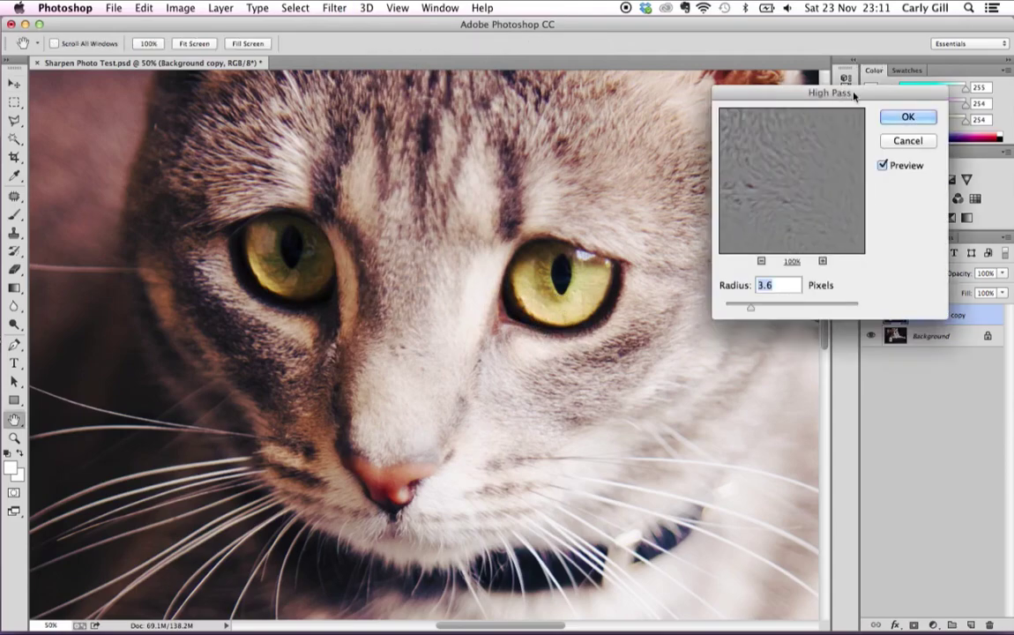
Apply High Pass to the Background copy with a radius of about 6.2 pixels.
{"action": "left_click_drag", "start_coordinate": [857, 92], "coordinate": [885, 31]}
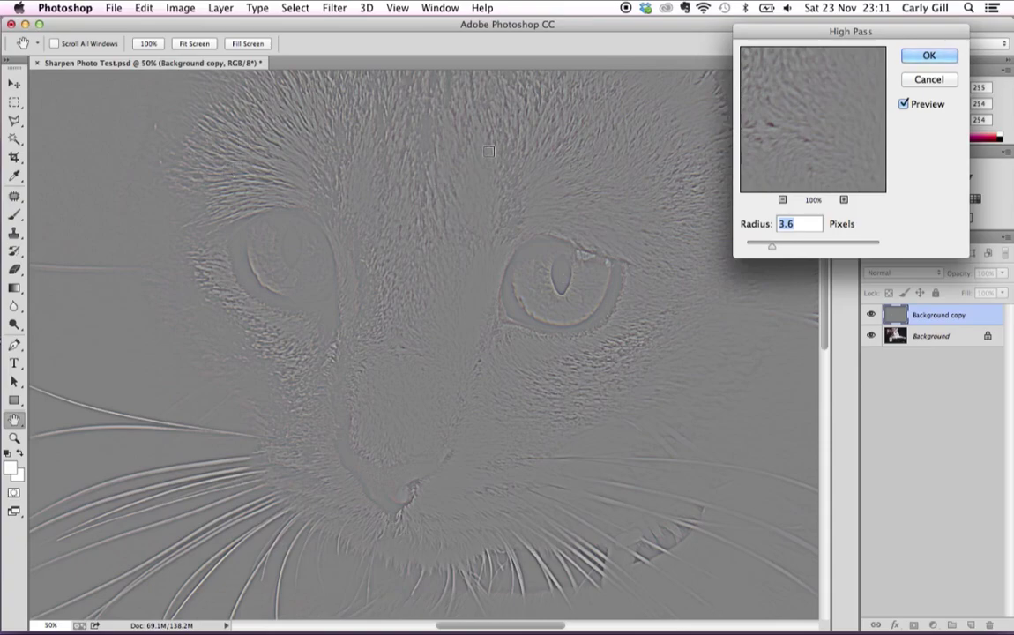
{"action": "mouse_move", "coordinate": [769, 248]}
{"action": "left_mouse_down"}
{"action": "mouse_move", "coordinate": [742, 250]}
{"action": "mouse_move", "coordinate": [754, 250]}
{"action": "left_mouse_up"}
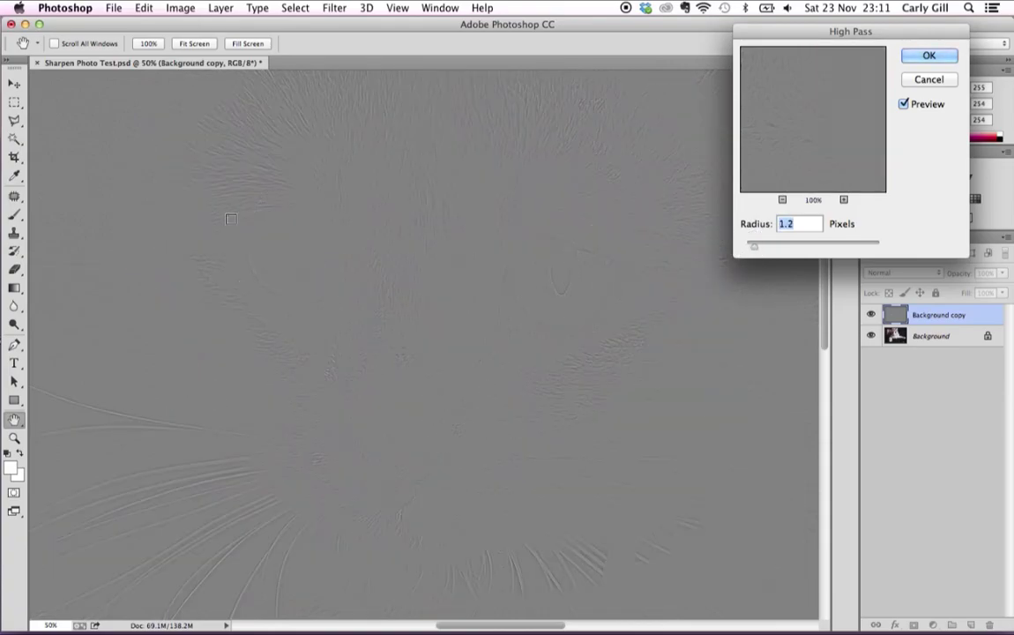
{"action": "left_click", "coordinate": [755, 250]}
{"action": "left_click_drag", "start_coordinate": [756, 250], "coordinate": [773, 249]}
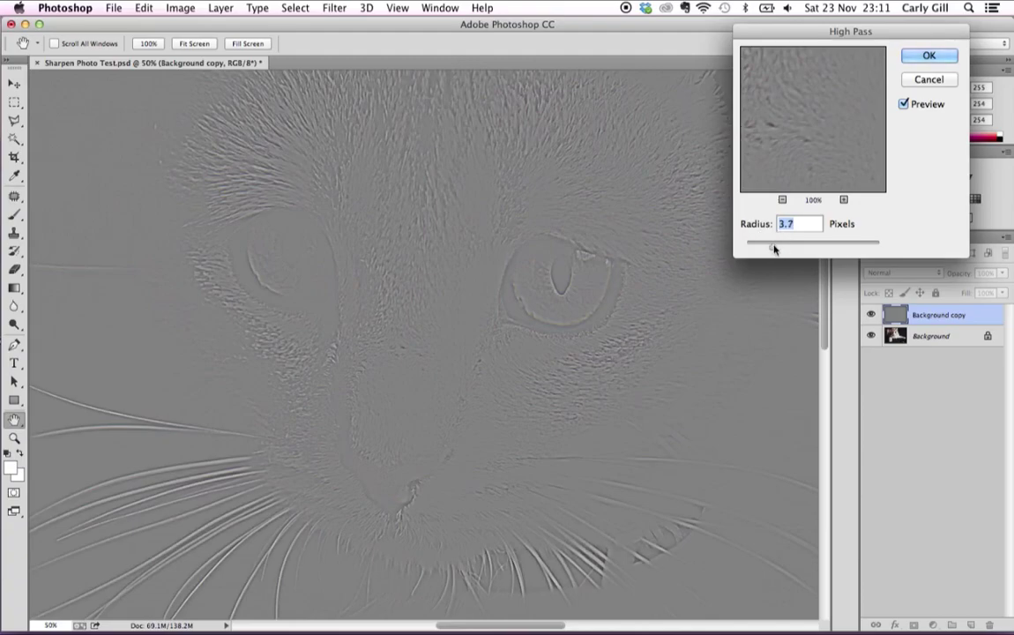
{"action": "left_click_drag", "start_coordinate": [774, 250], "coordinate": [787, 247]}
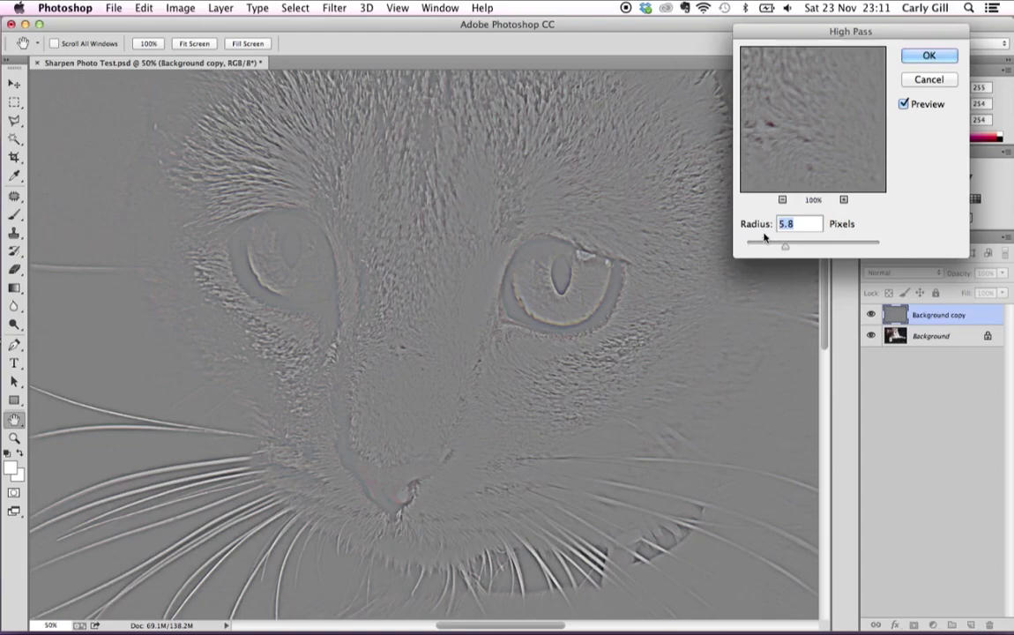
{"action": "left_click_drag", "start_coordinate": [787, 251], "coordinate": [787, 251]}
{"action": "left_click", "coordinate": [930, 55]}
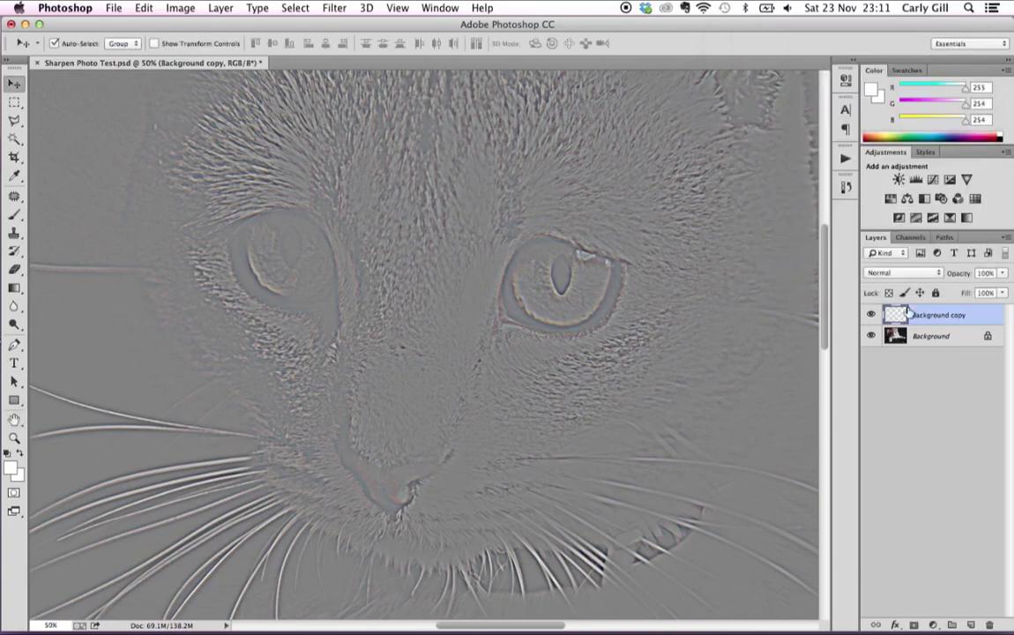
Set the Background copy layer's blend mode to Overlay.
{"action": "left_click", "coordinate": [939, 274]}
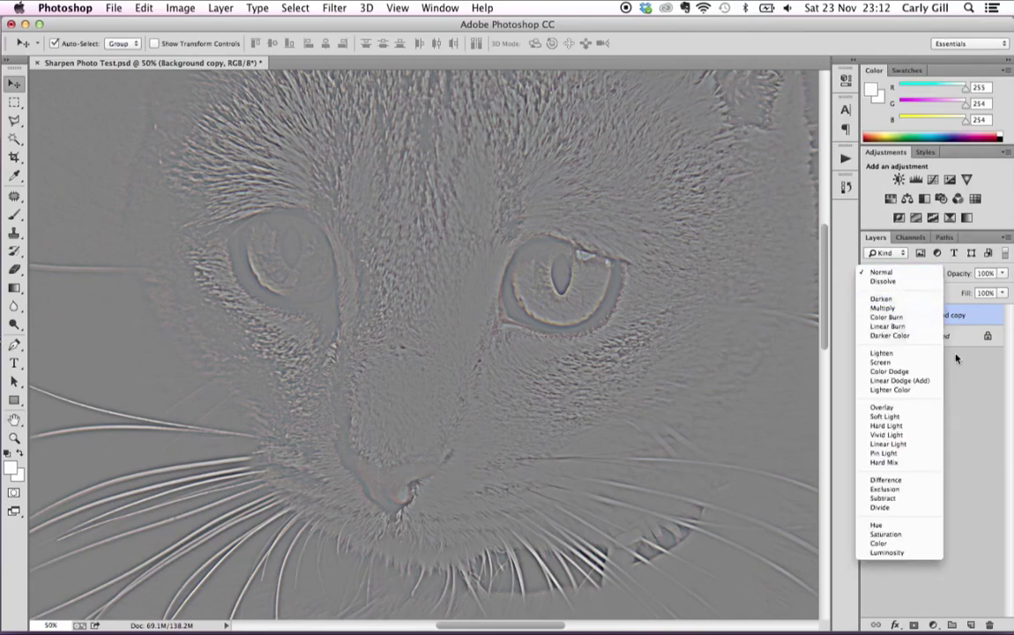
{"action": "left_click", "coordinate": [934, 274]}
{"action": "left_click", "coordinate": [924, 276]}
{"action": "left_click", "coordinate": [896, 408]}
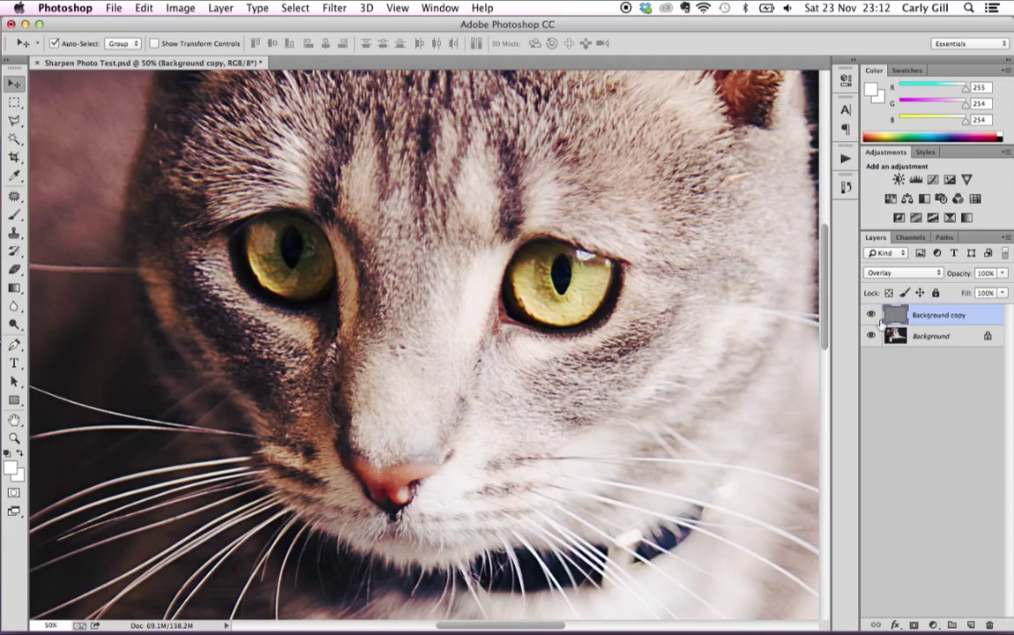
Try the Background copy at 30% opacity, then set it back to 100%.
{"action": "left_click", "coordinate": [982, 272]}
{"action": "type", "text": "30"}
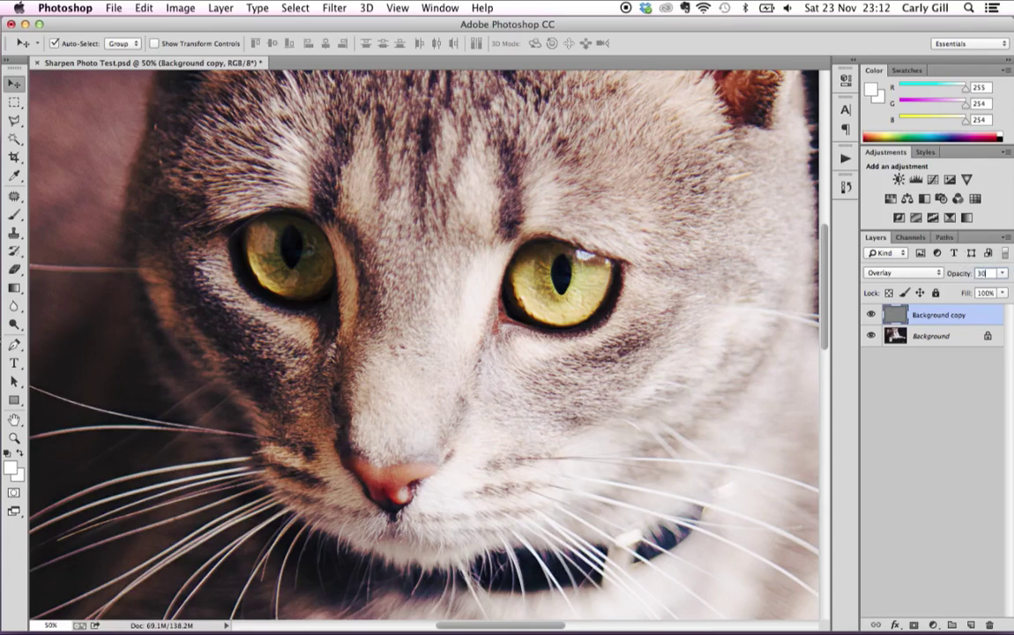
{"action": "left_click", "coordinate": [969, 380]}
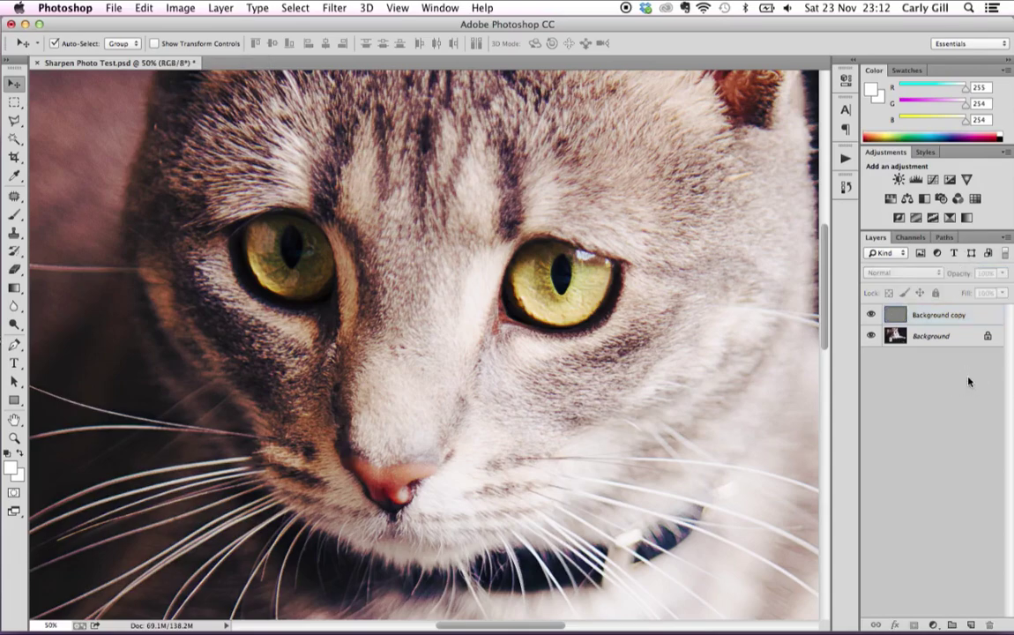
{"action": "left_click", "coordinate": [924, 317]}
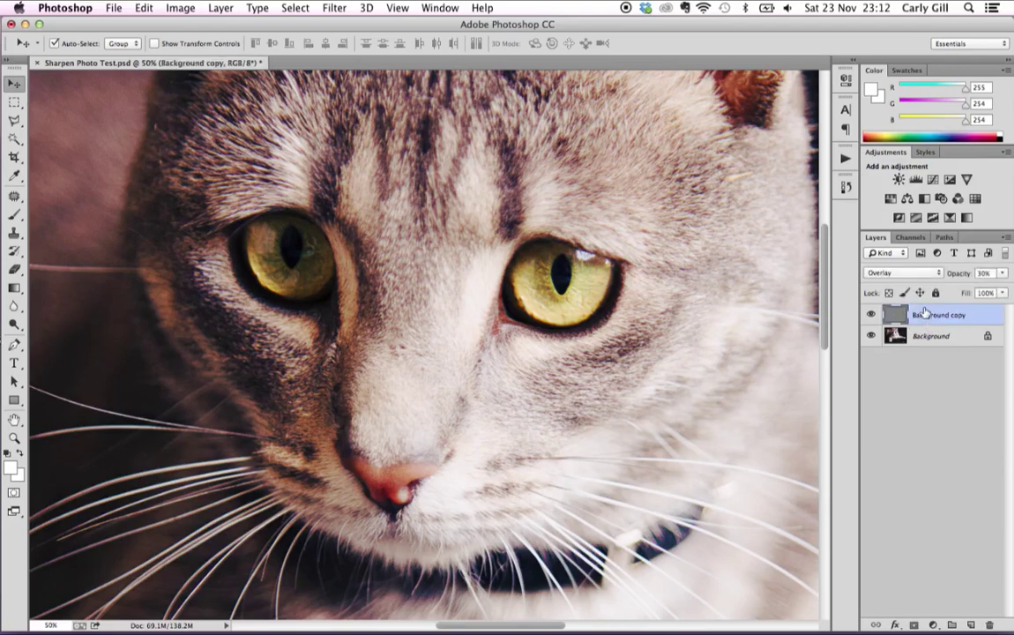
{"action": "left_click", "coordinate": [992, 273]}
{"action": "type", "text": "100"}
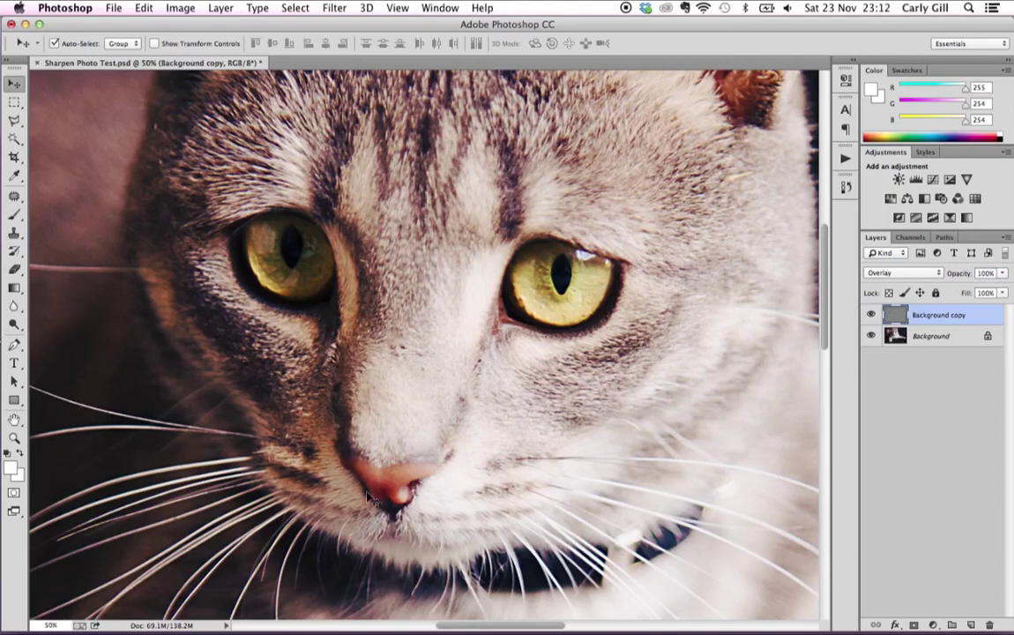
Toggle the sharpening layer off and on to compare, then open the adjustment layer types list.
{"action": "left_click", "coordinate": [871, 315]}
{"action": "left_click", "coordinate": [872, 316]}
{"action": "left_click", "coordinate": [871, 315]}
{"action": "left_click", "coordinate": [872, 318]}
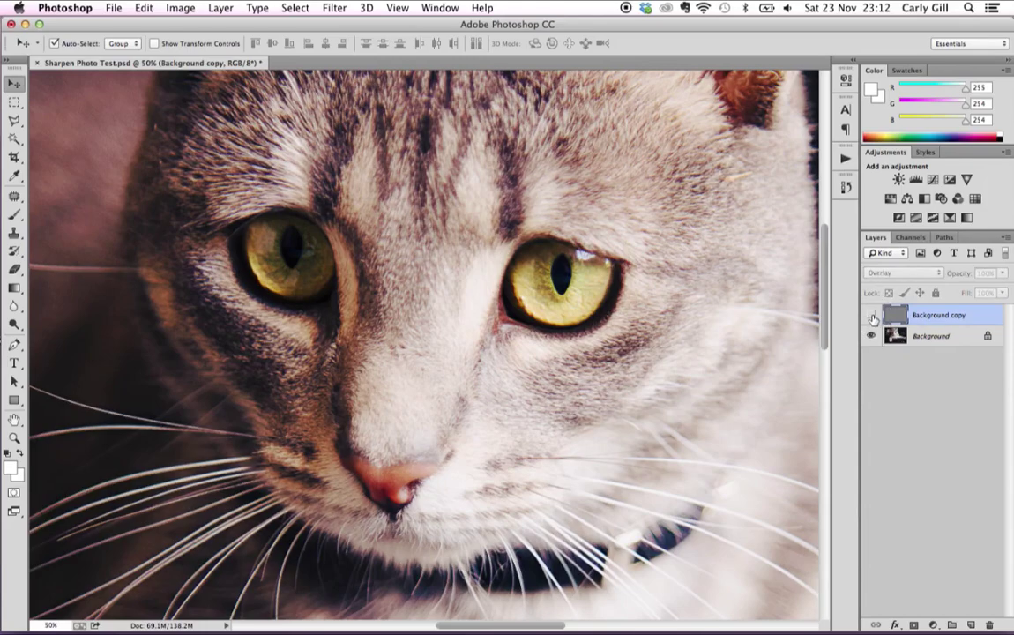
{"action": "key", "text": "super+minus"}
{"action": "key", "text": "super+minus"}
{"action": "key", "text": "super+minus"}
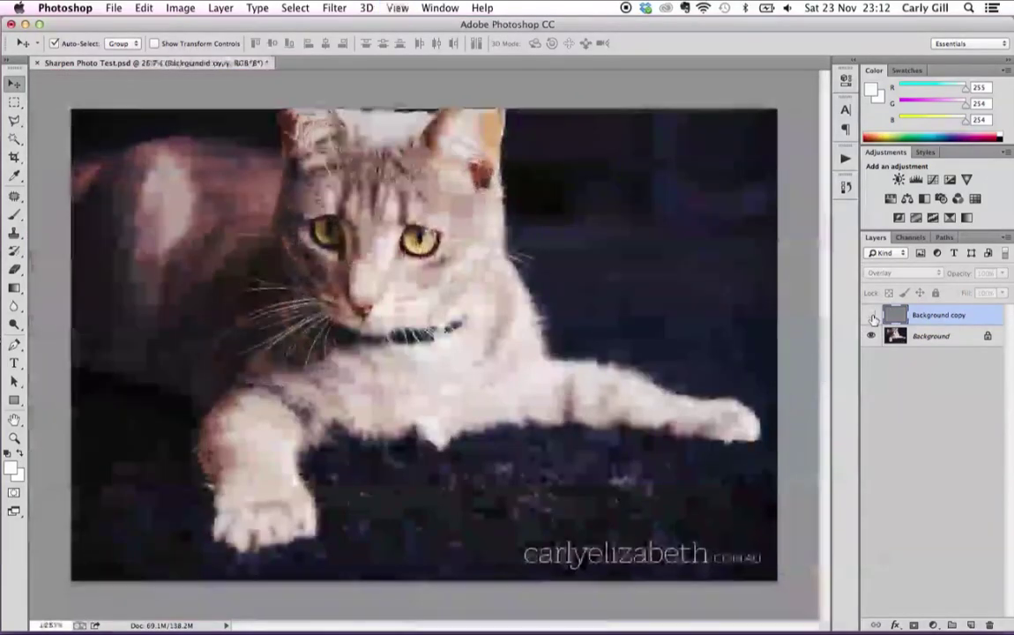
{"action": "left_click", "coordinate": [872, 318]}
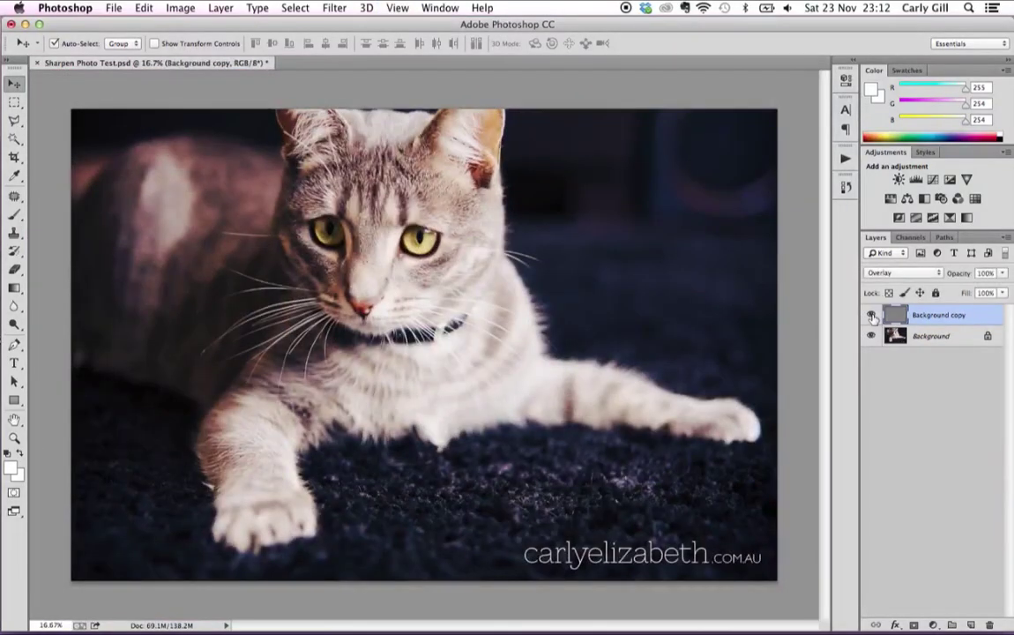
{"action": "left_click", "coordinate": [872, 317]}
{"action": "left_click", "coordinate": [872, 318]}
{"action": "left_click", "coordinate": [935, 625]}
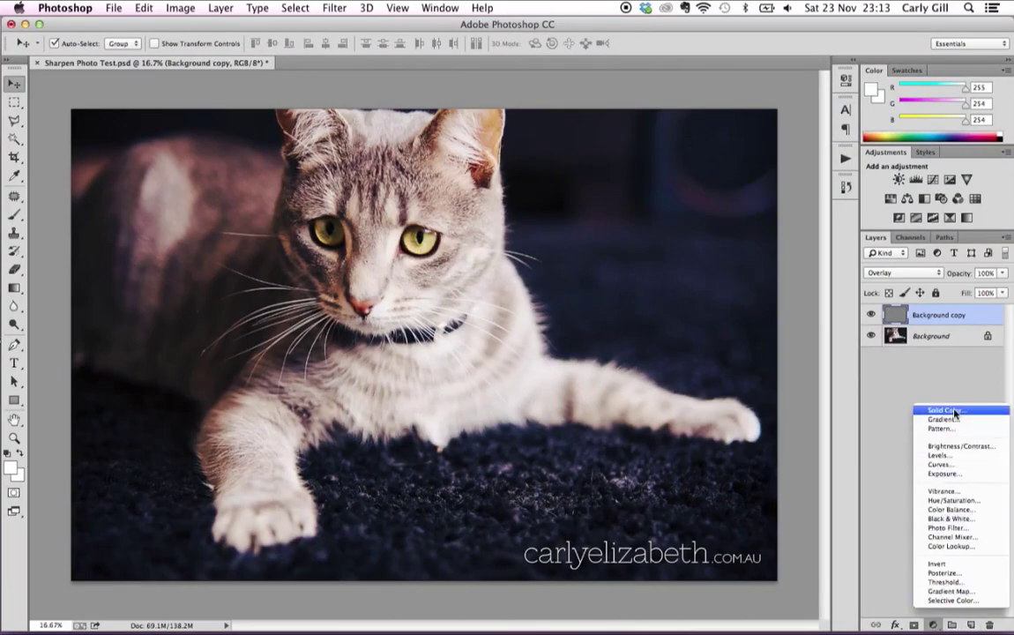